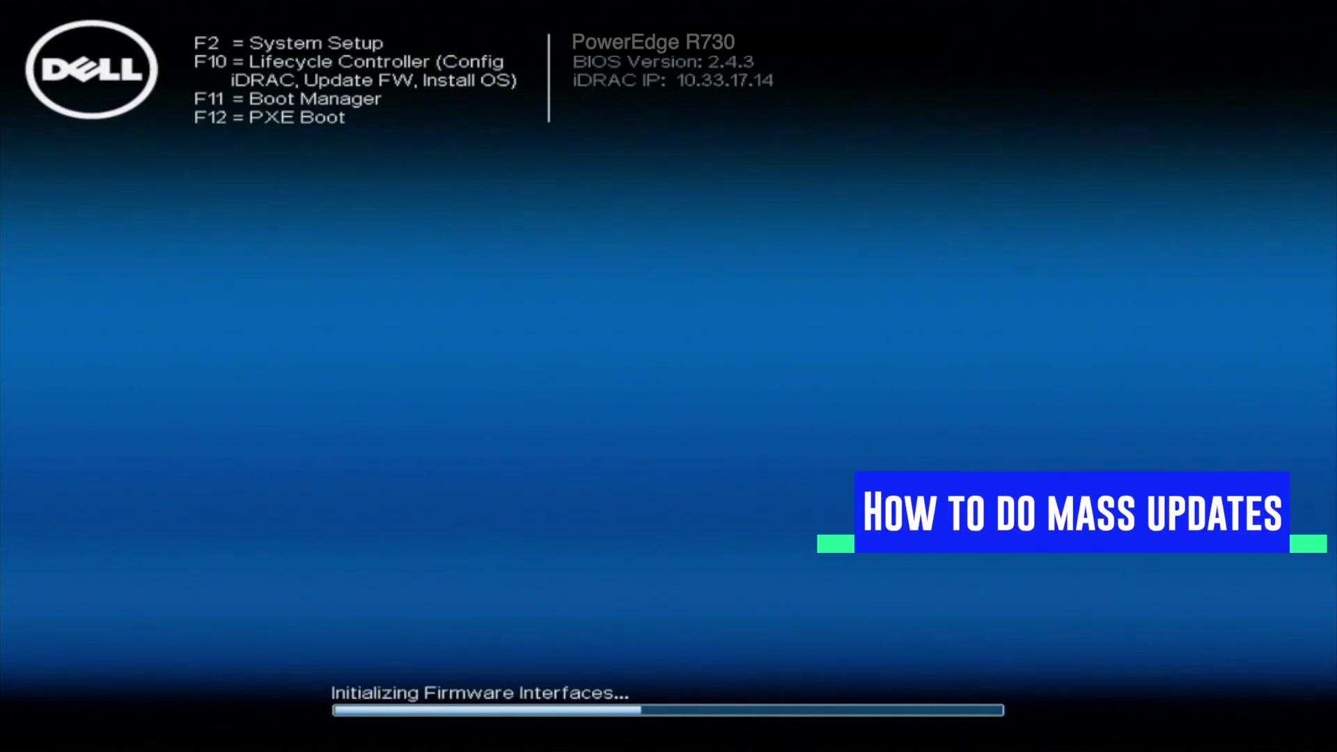
# - Press F10 during POST to boot into the Lifecycle Controller
pyautogui.press('F10')
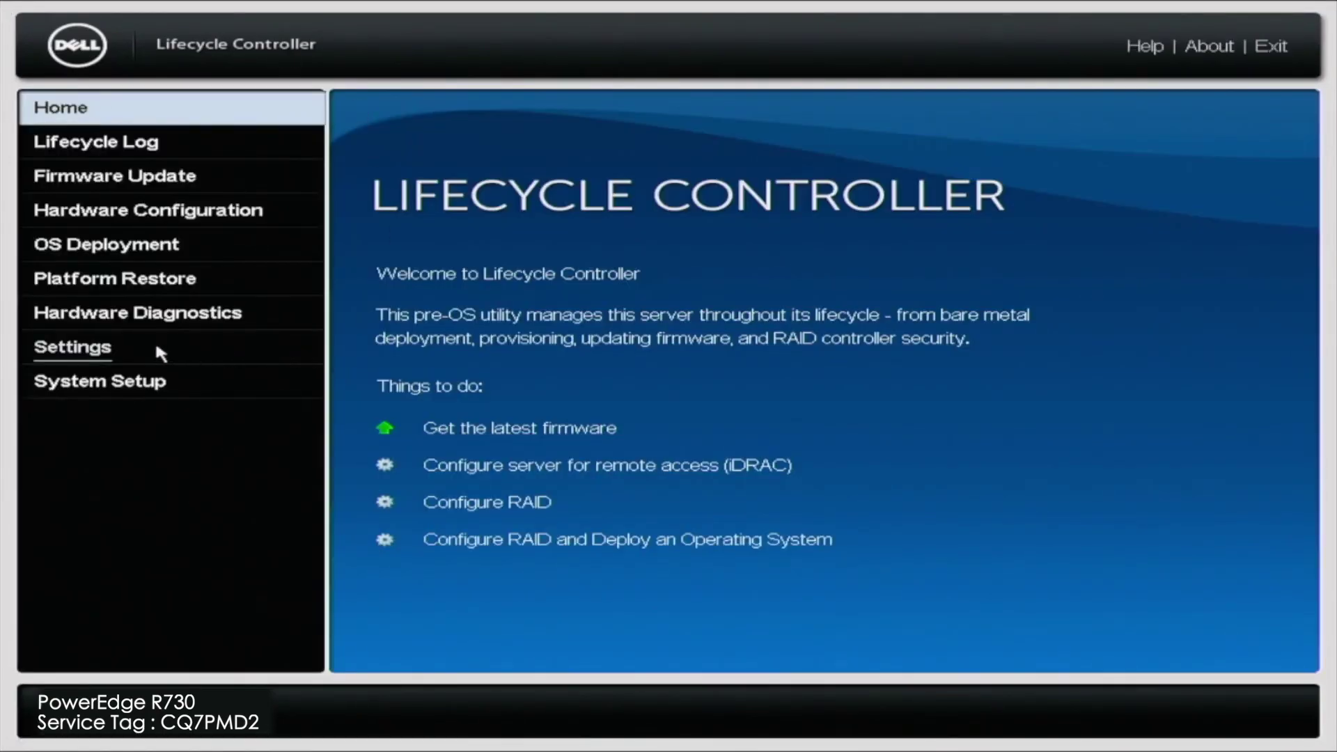
# - In Settings > Network Settings, set the IPv4 IP Address Source to DHCP and apply
pyautogui.click(139, 348)
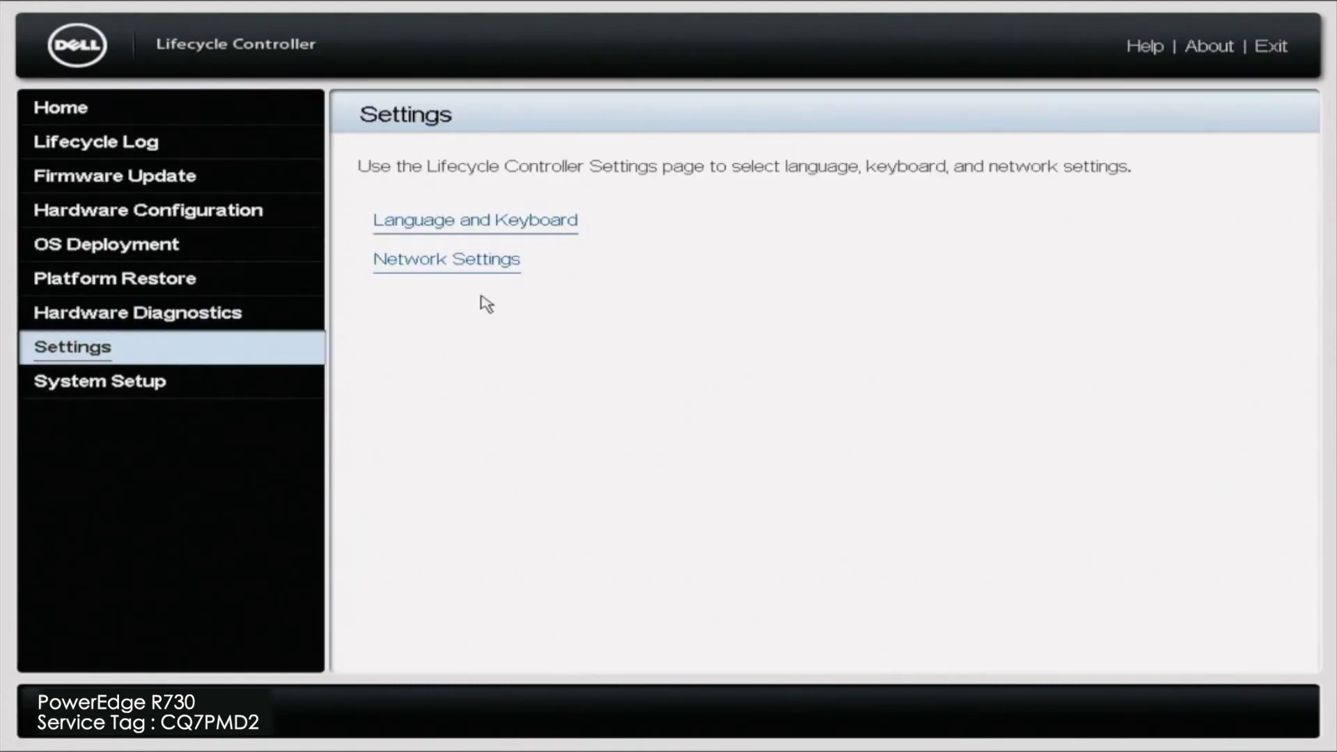
pyautogui.click(522, 270)
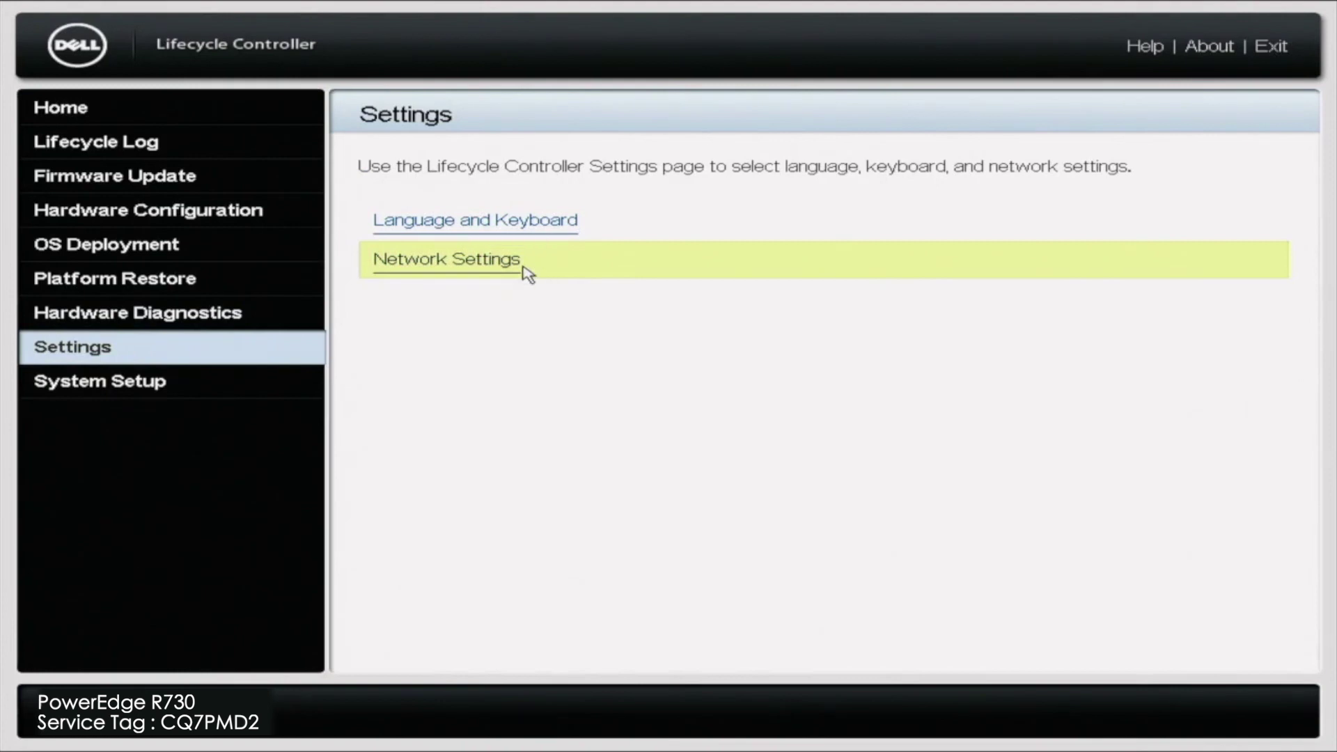
pyautogui.click(523, 267)
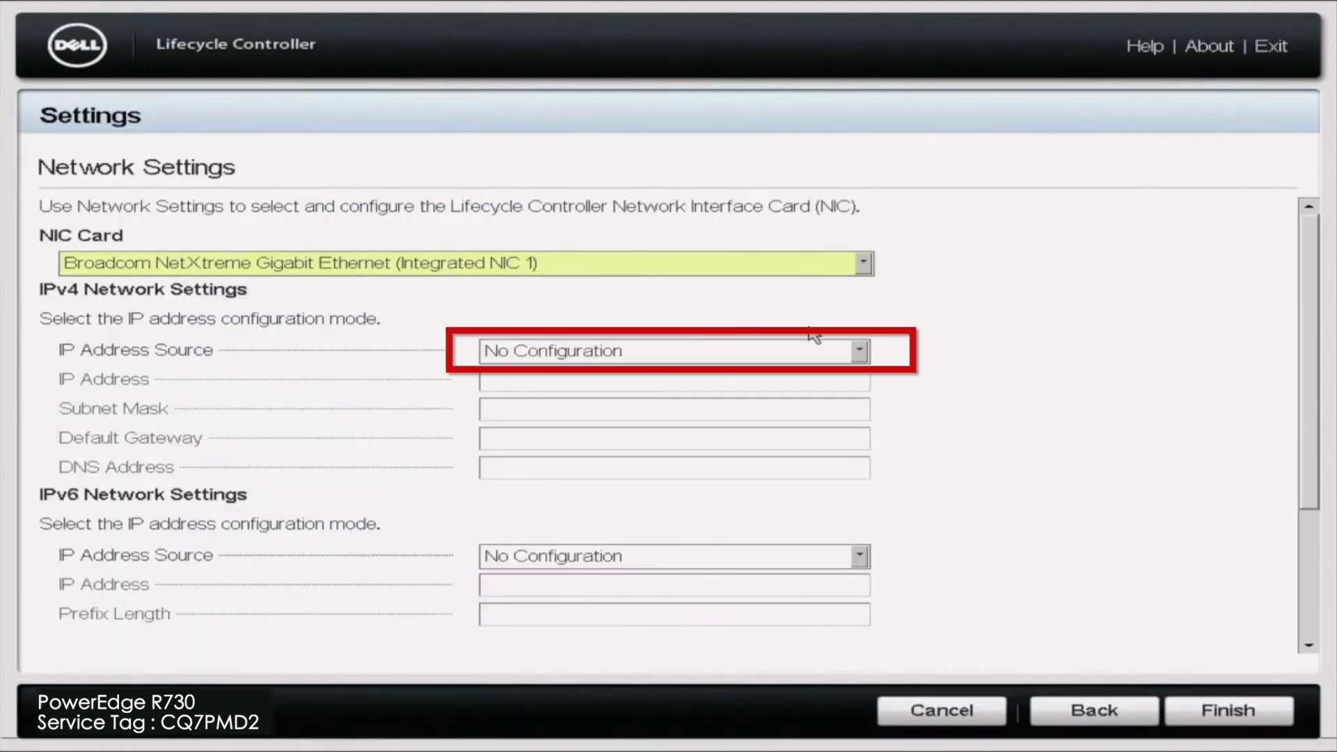
pyautogui.click(862, 352)
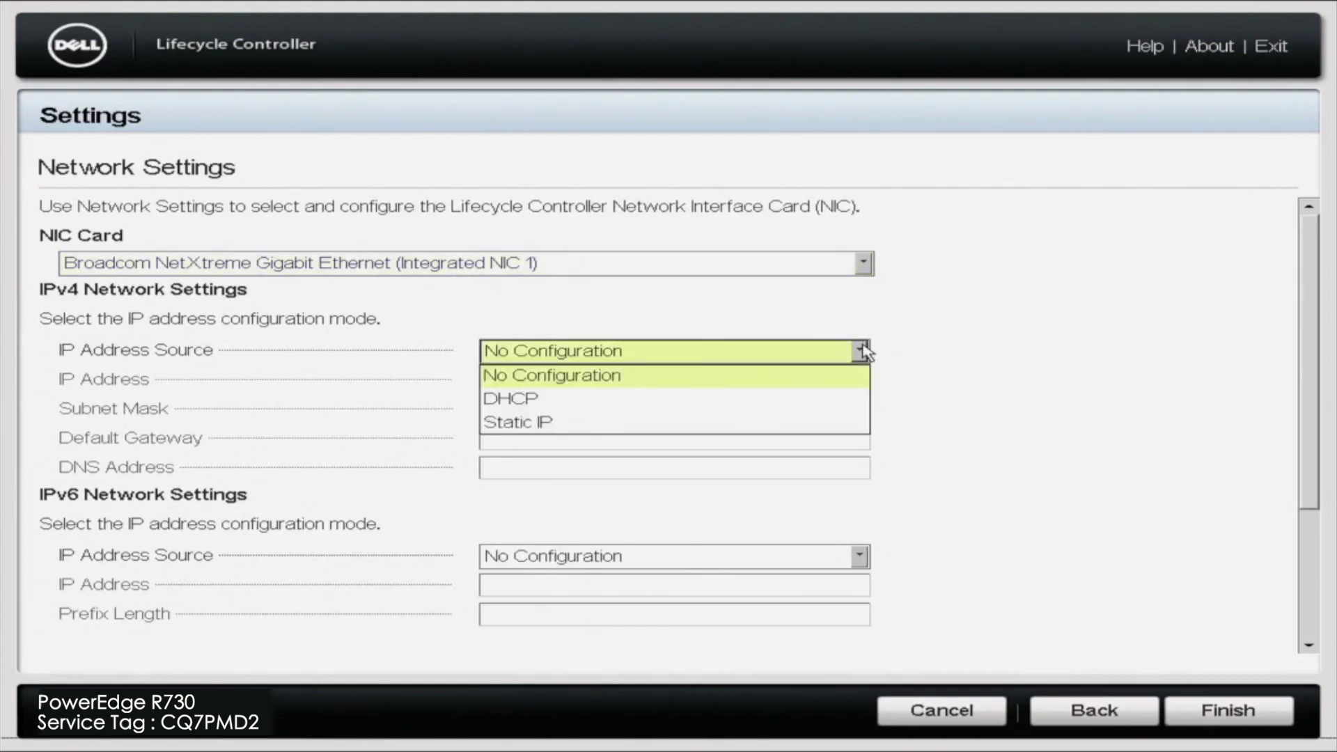
pyautogui.click(838, 402)
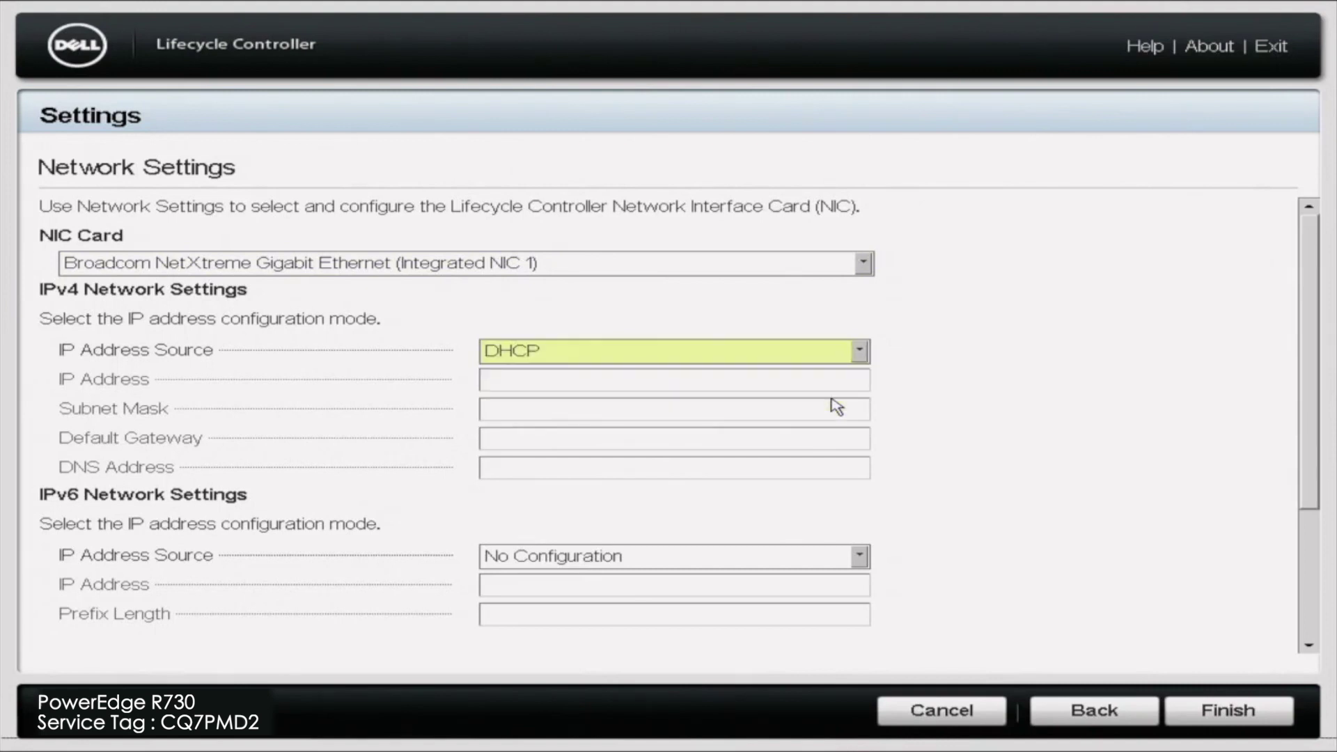
pyautogui.click(1210, 714)
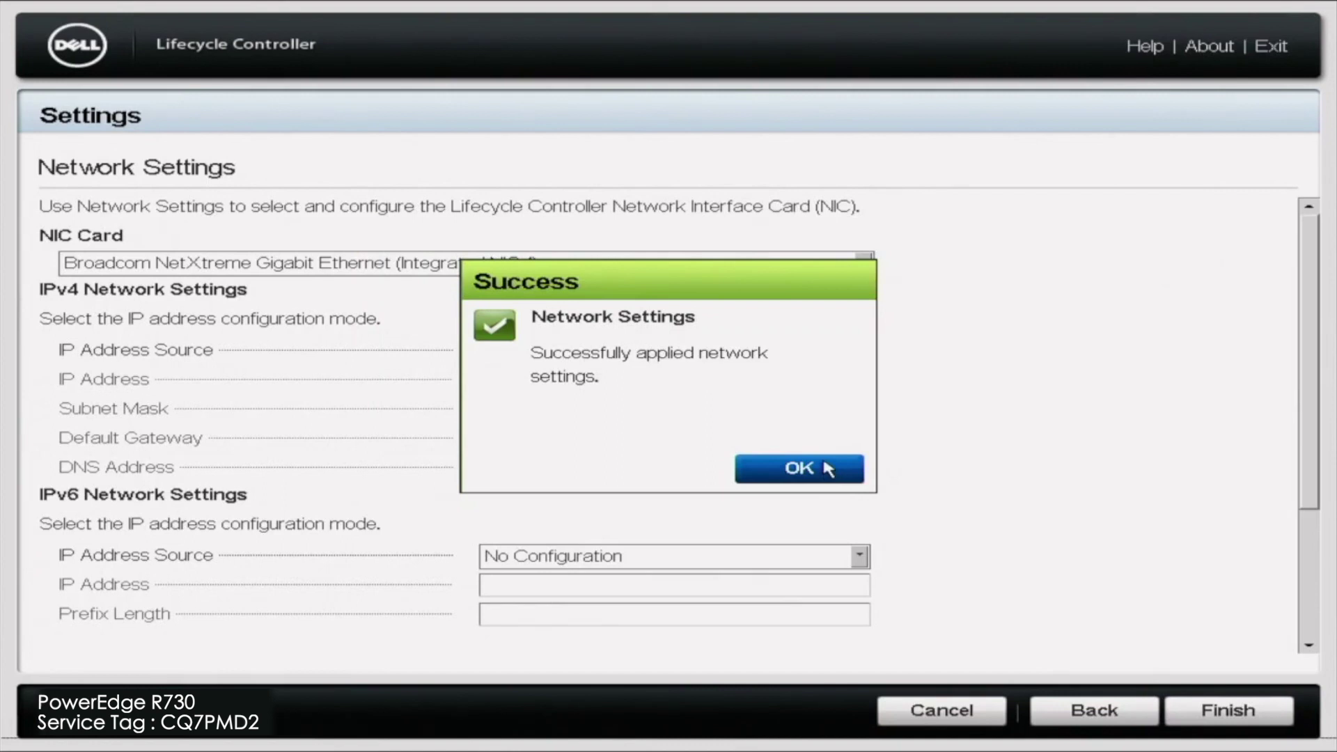
# - Dismiss the success message and launch Firmware Update with Network Share as the repository
pyautogui.click(827, 468)
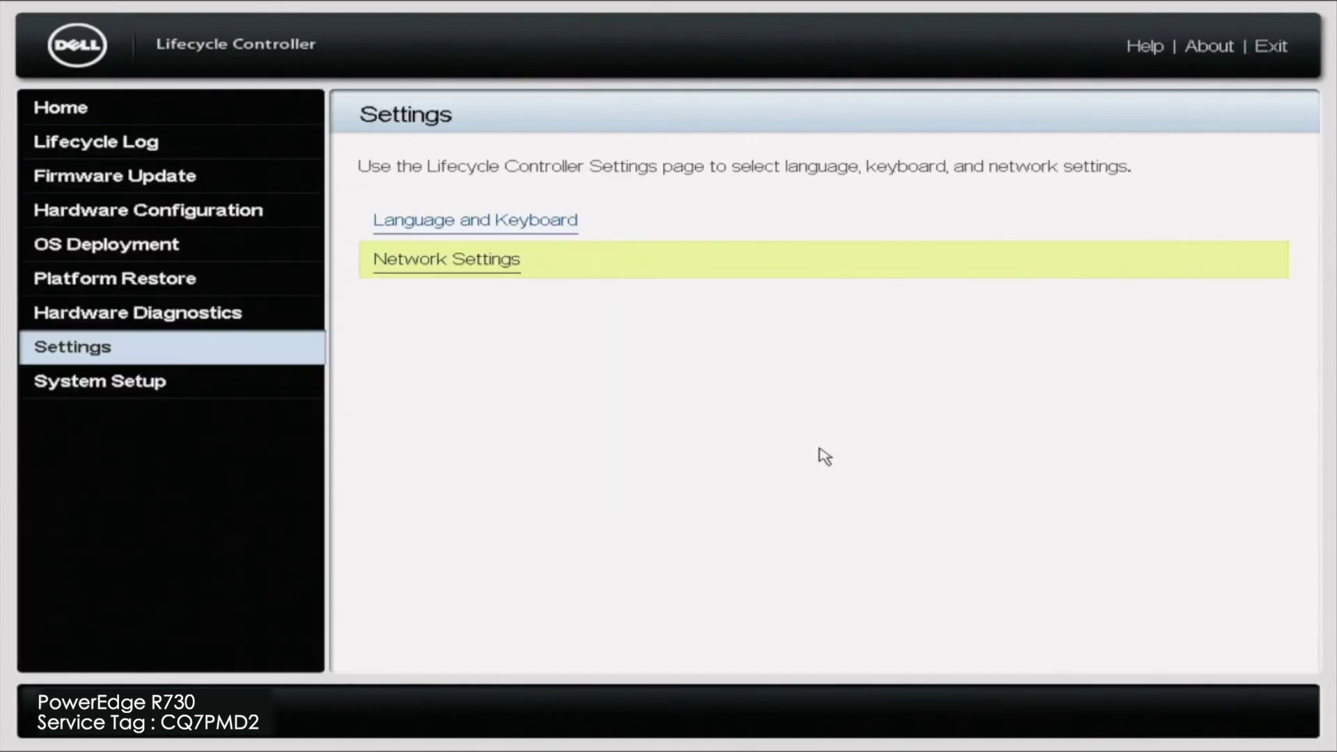
pyautogui.click(213, 182)
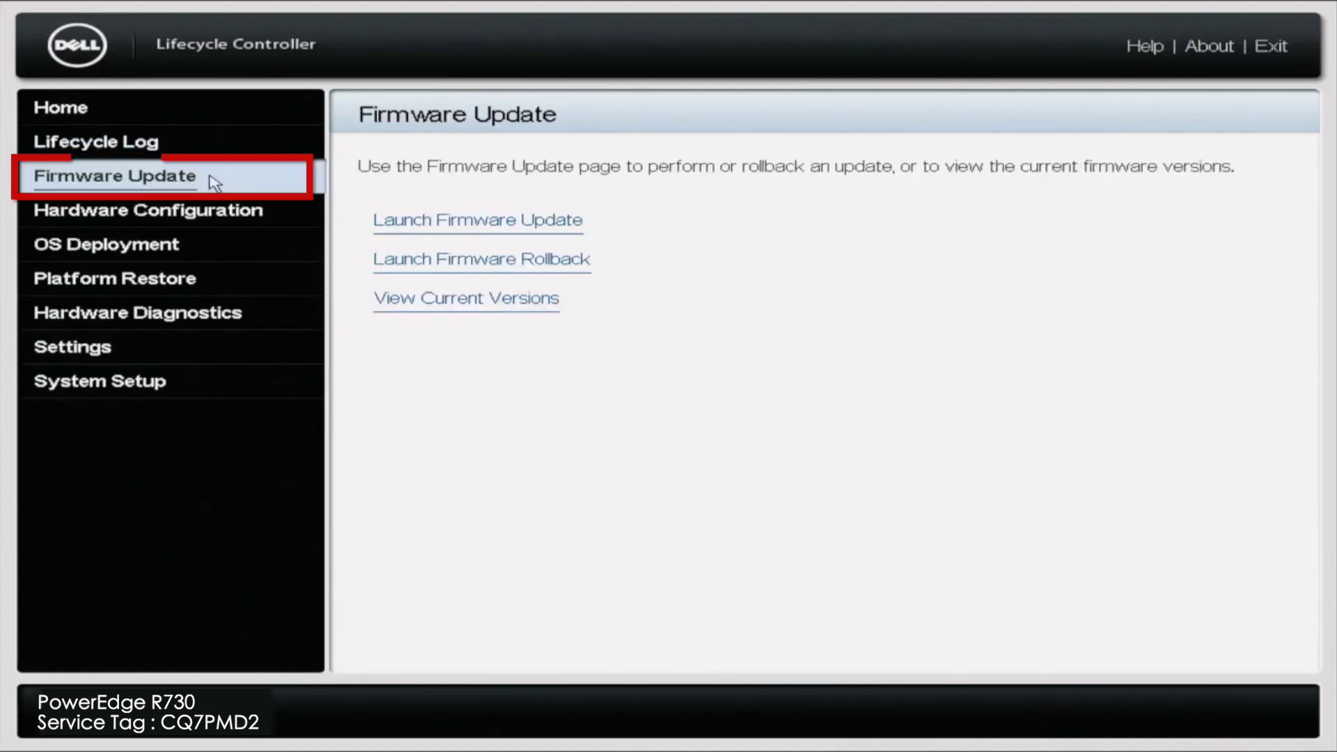
pyautogui.click(667, 222)
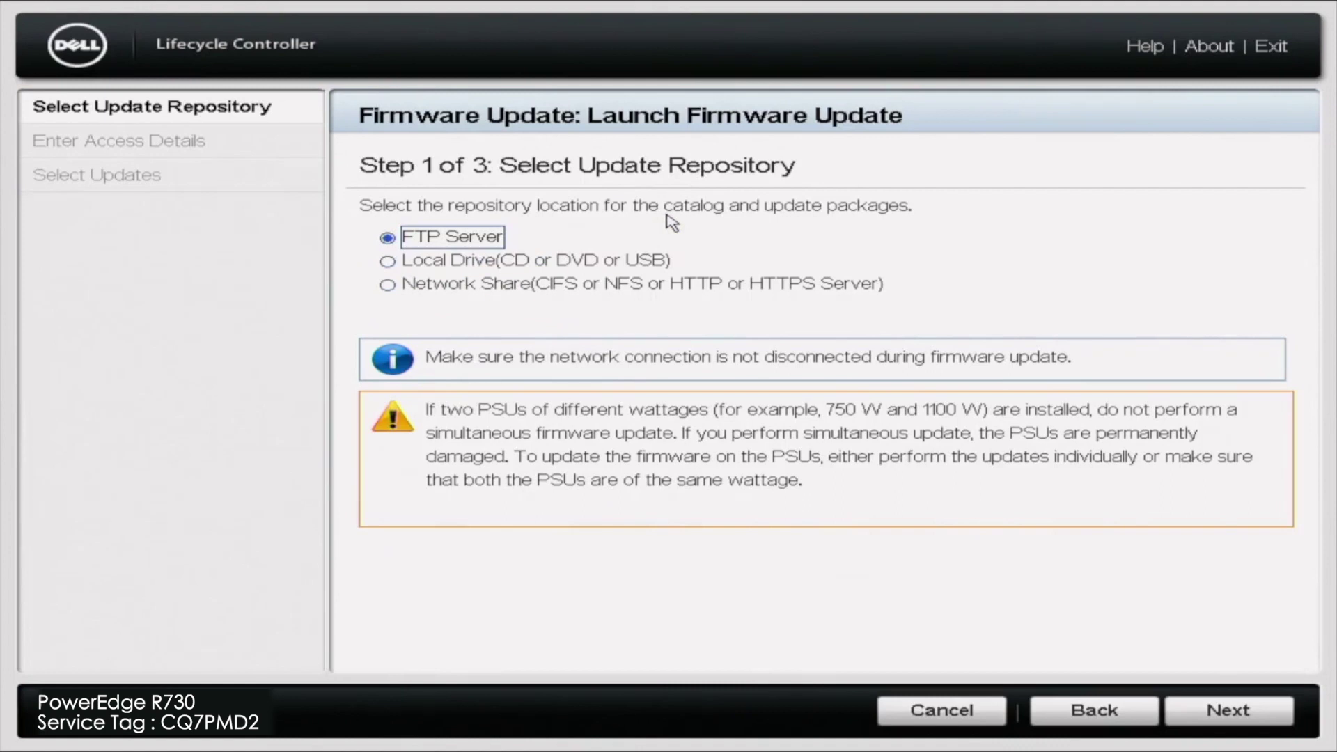
pyautogui.click(387, 285)
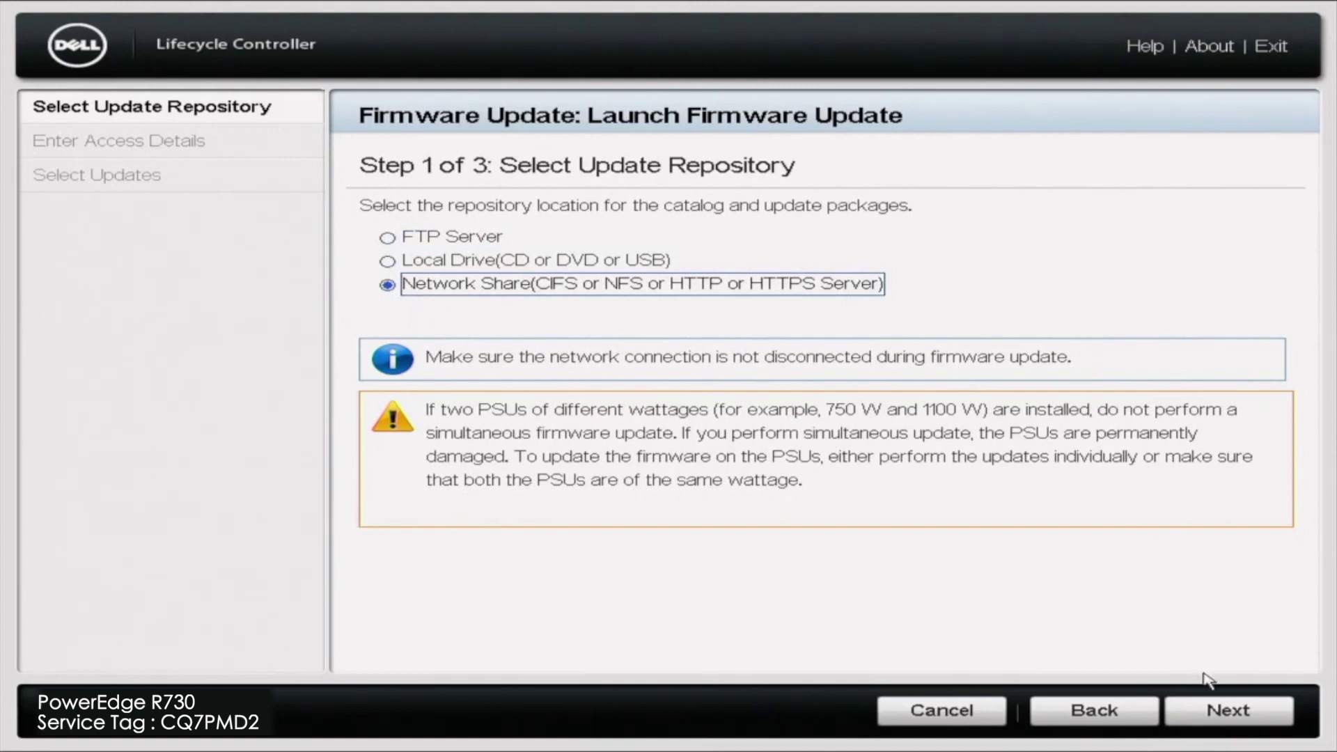
# - Set the share type to HTTPS with address downloads.dell.com and proceed
pyautogui.click(1210, 711)
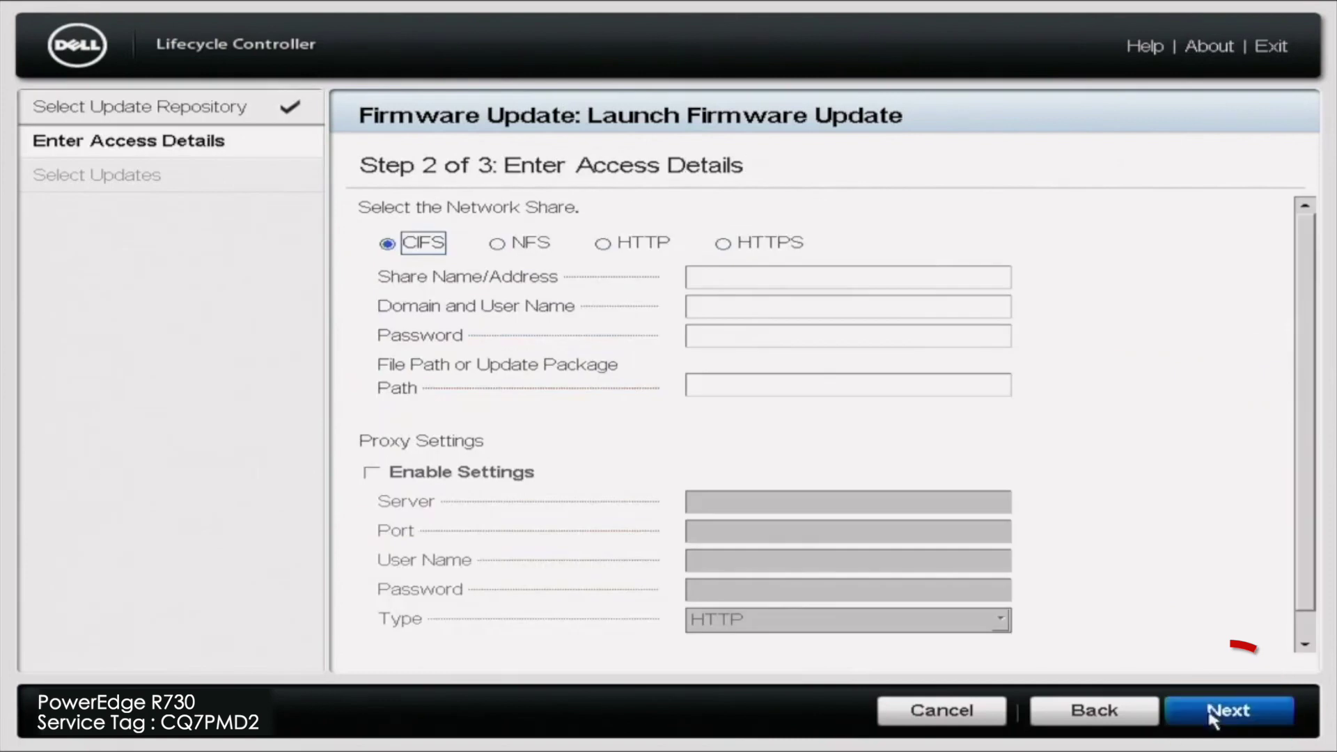
pyautogui.click(745, 244)
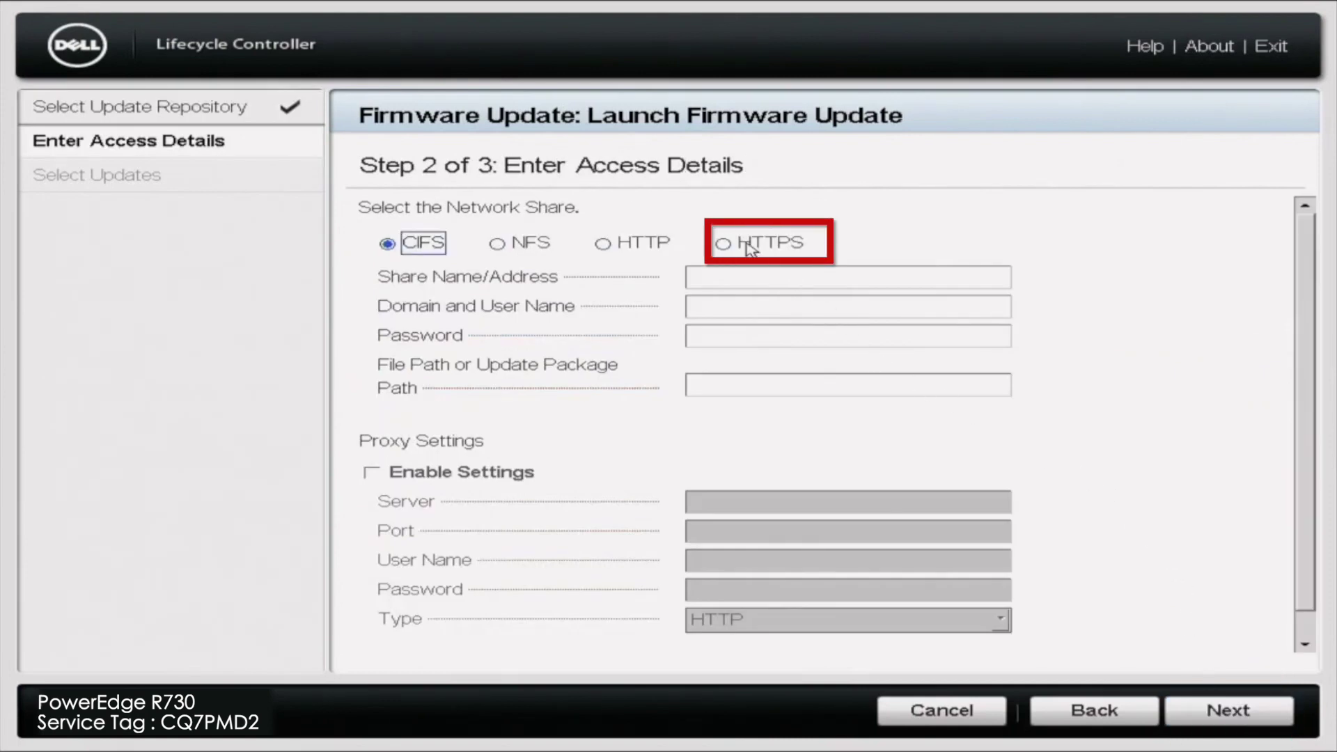
pyautogui.click(880, 286)
pyautogui.press('BackSpace')
pyautogui.press('BackSpace')
pyautogui.press('BackSpace')
pyautogui.press('BackSpace')
pyautogui.press('BackSpace')
pyautogui.press('BackSpace')
pyautogui.press('BackSpace')
pyautogui.press('BackSpace')
pyautogui.press('BackSpace')
pyautogui.press('BackSpace')
pyautogui.press('BackSpace')
pyautogui.press('BackSpace')
pyautogui.press('BackSpace')
pyautogui.press('BackSpace')
pyautogui.press('BackSpace')
pyautogui.press('BackSpace')
pyautogui.press('BackSpace')
pyautogui.press('BackSpace')
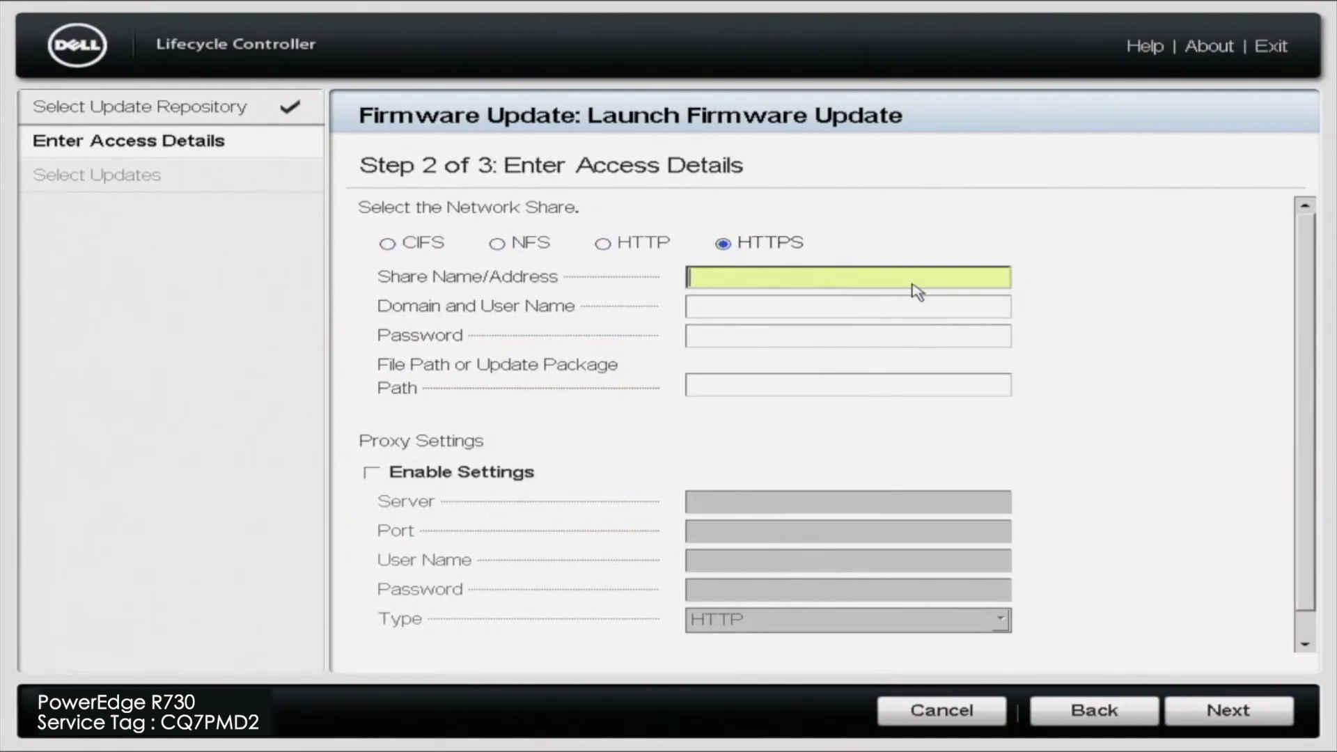
pyautogui.write('down')
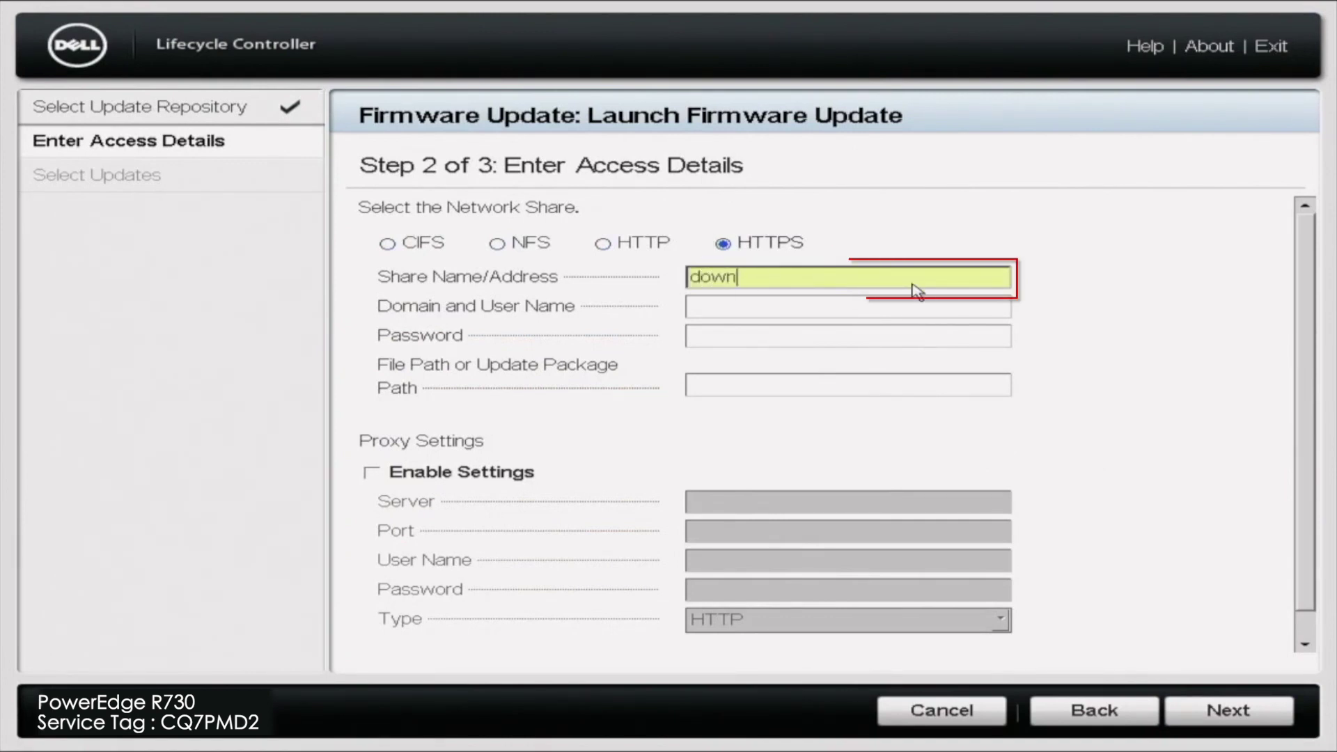
pyautogui.write('lo')
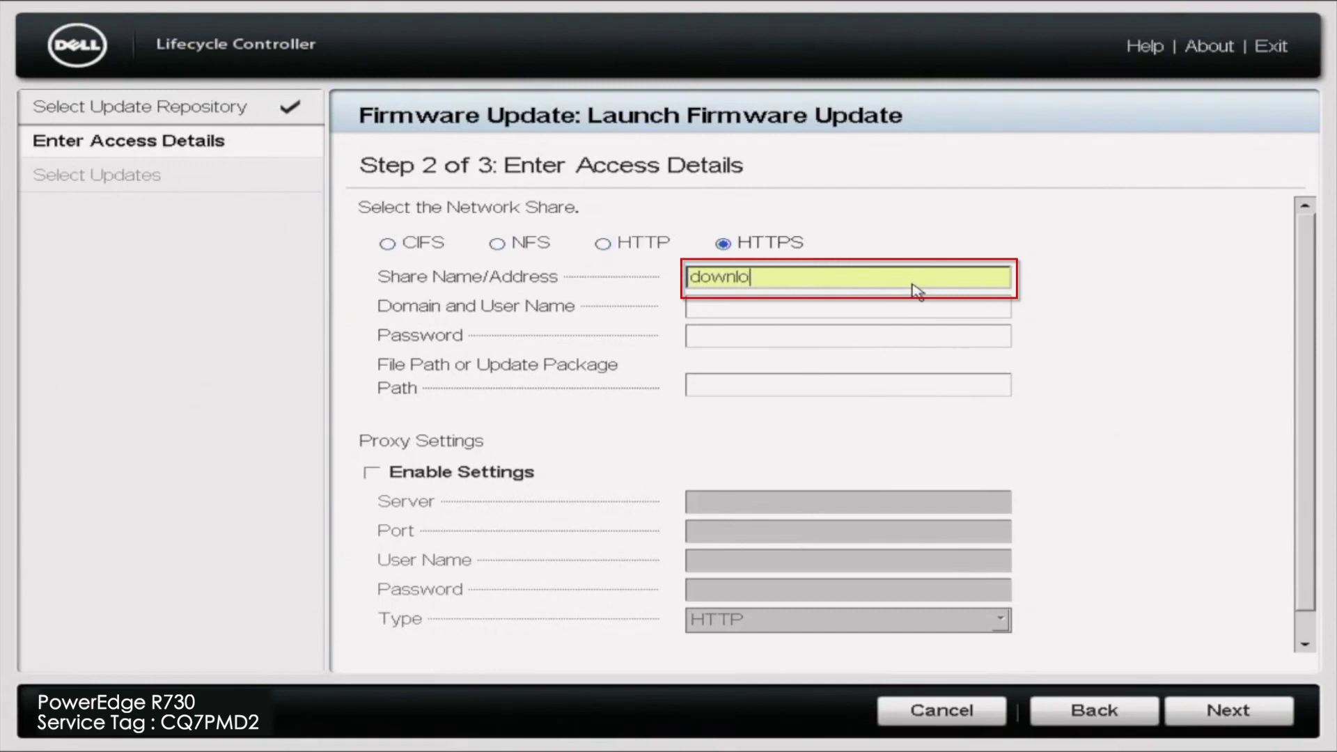
pyautogui.write('ads.dell.com')
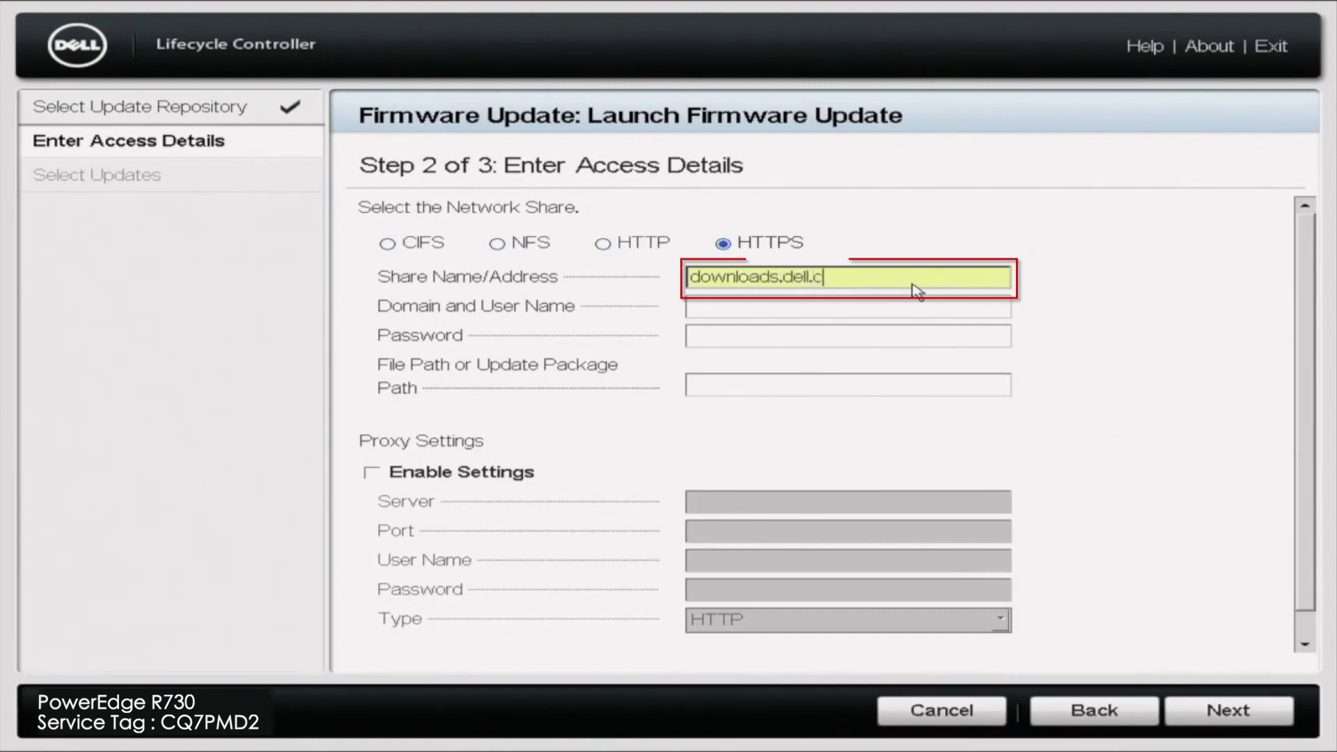
pyautogui.click(1195, 706)
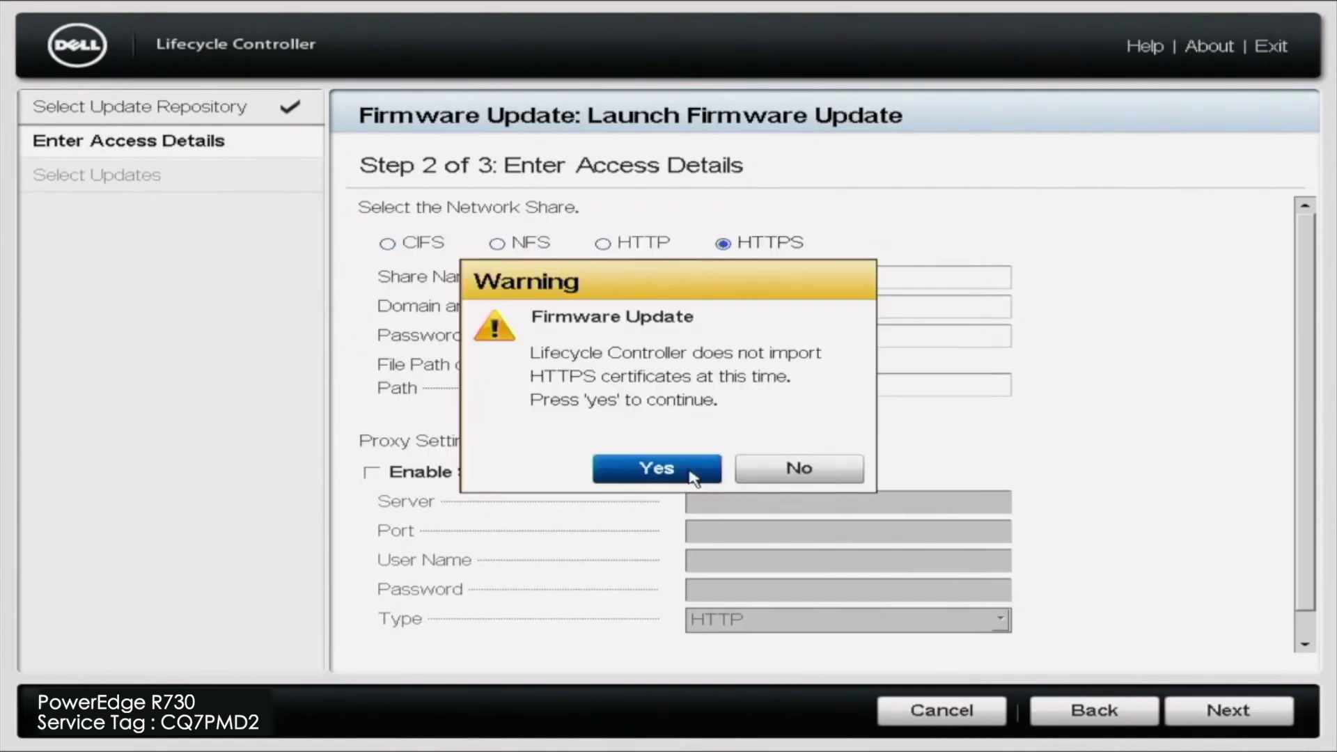
# - Accept the certificate warning so the downloads.dell.com catalog loads the available updates
pyautogui.click(692, 479)
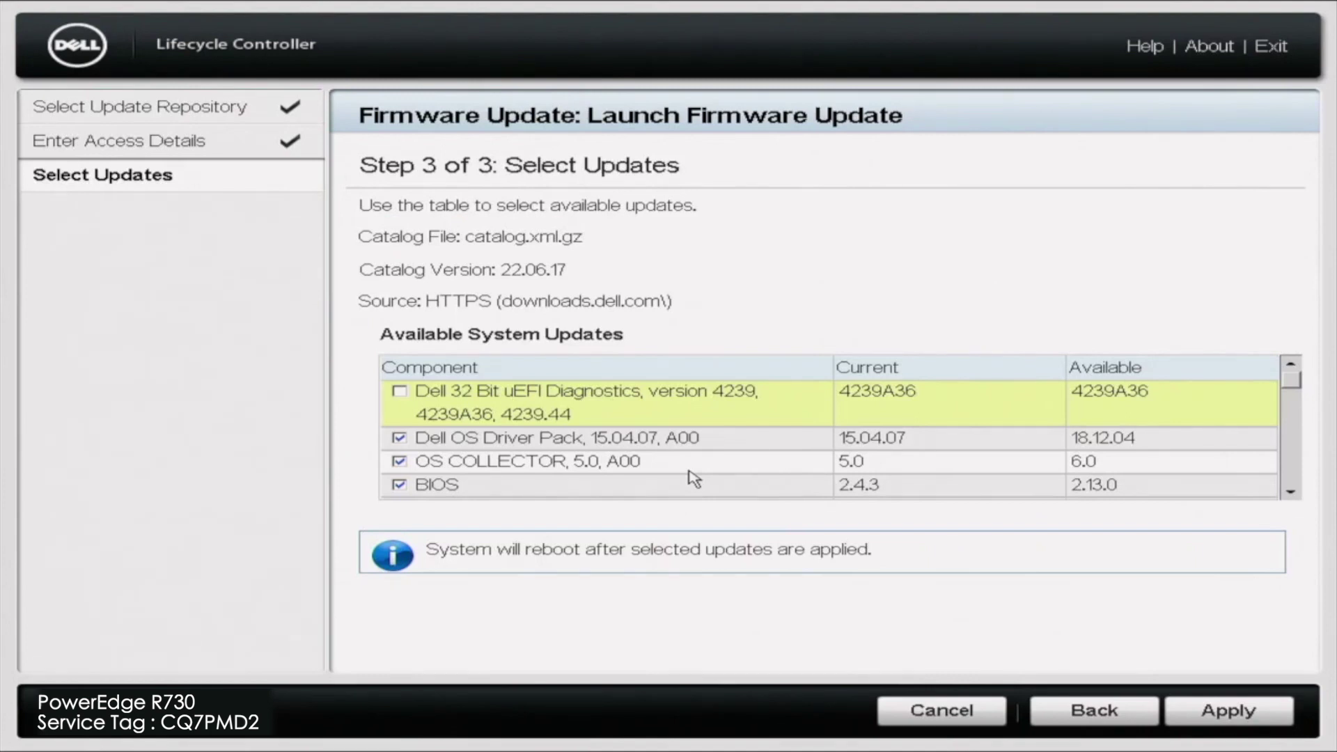
pyautogui.click(1290, 495)
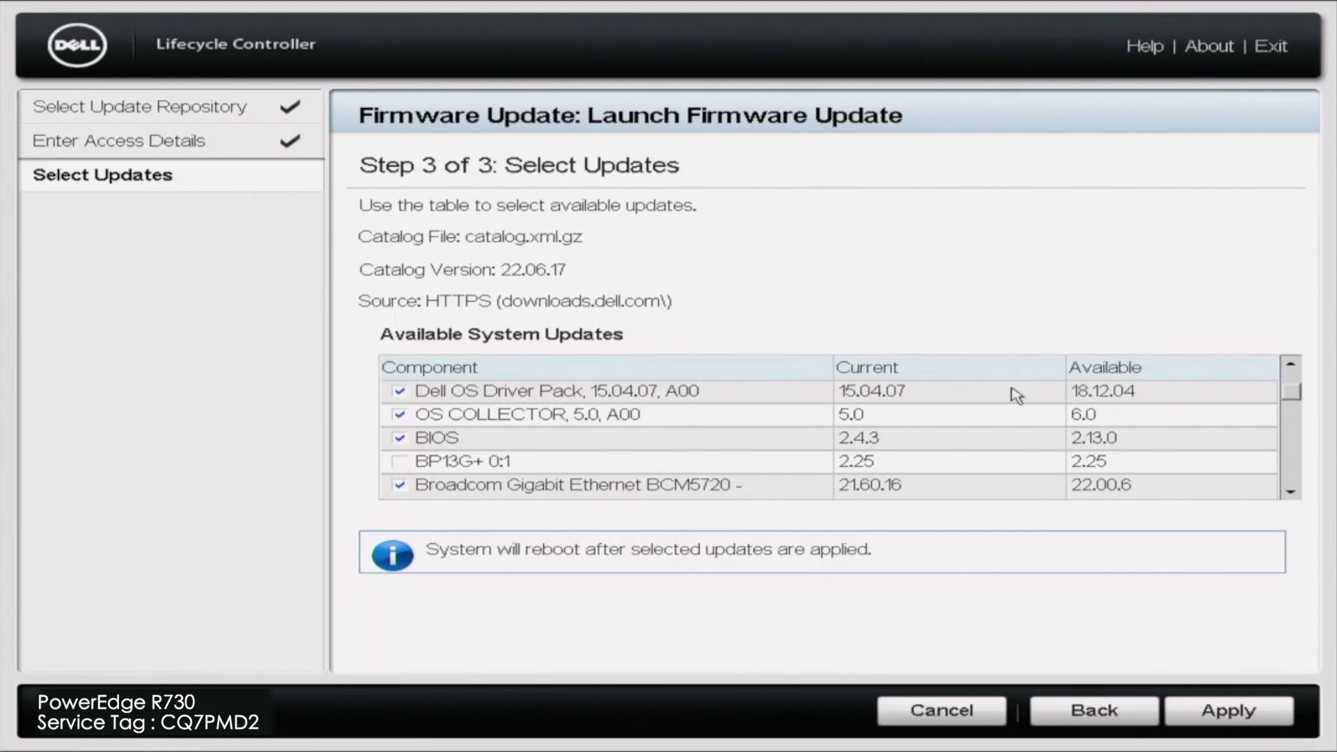
pyautogui.click(1290, 493)
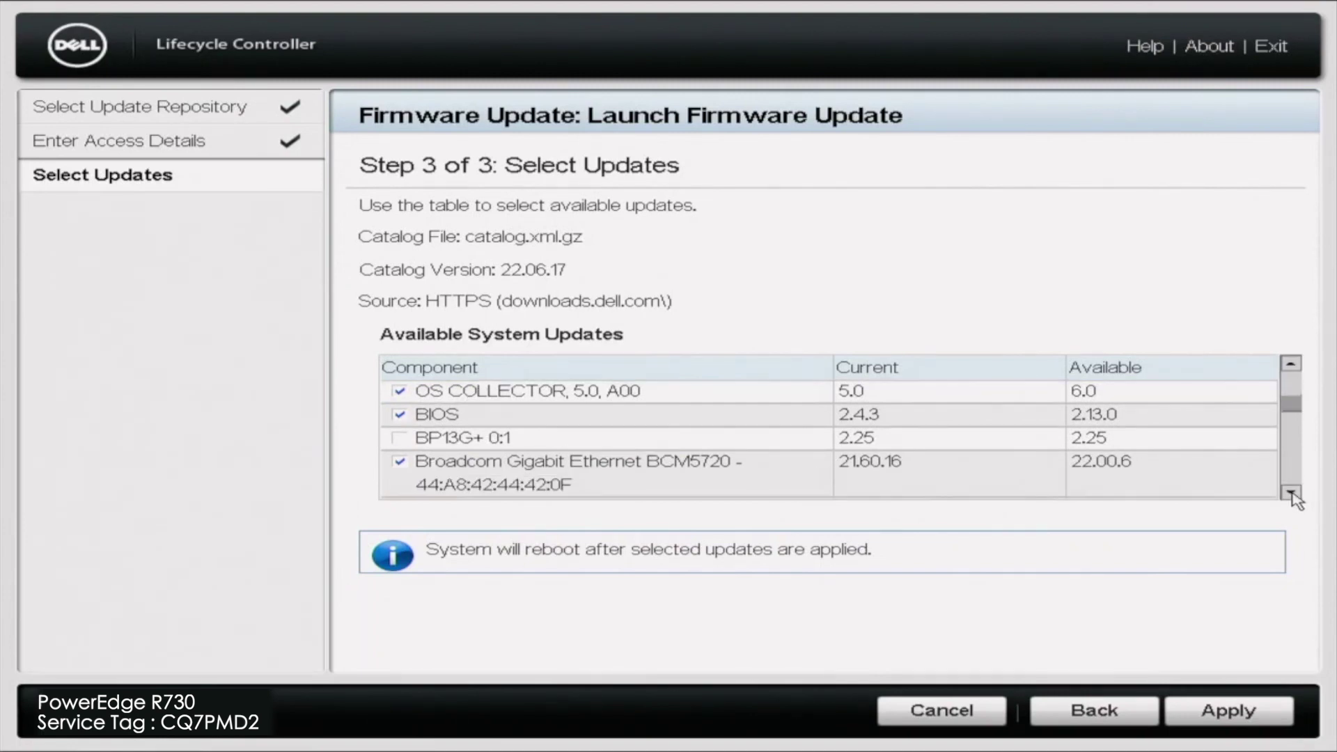
pyautogui.click(1290, 492)
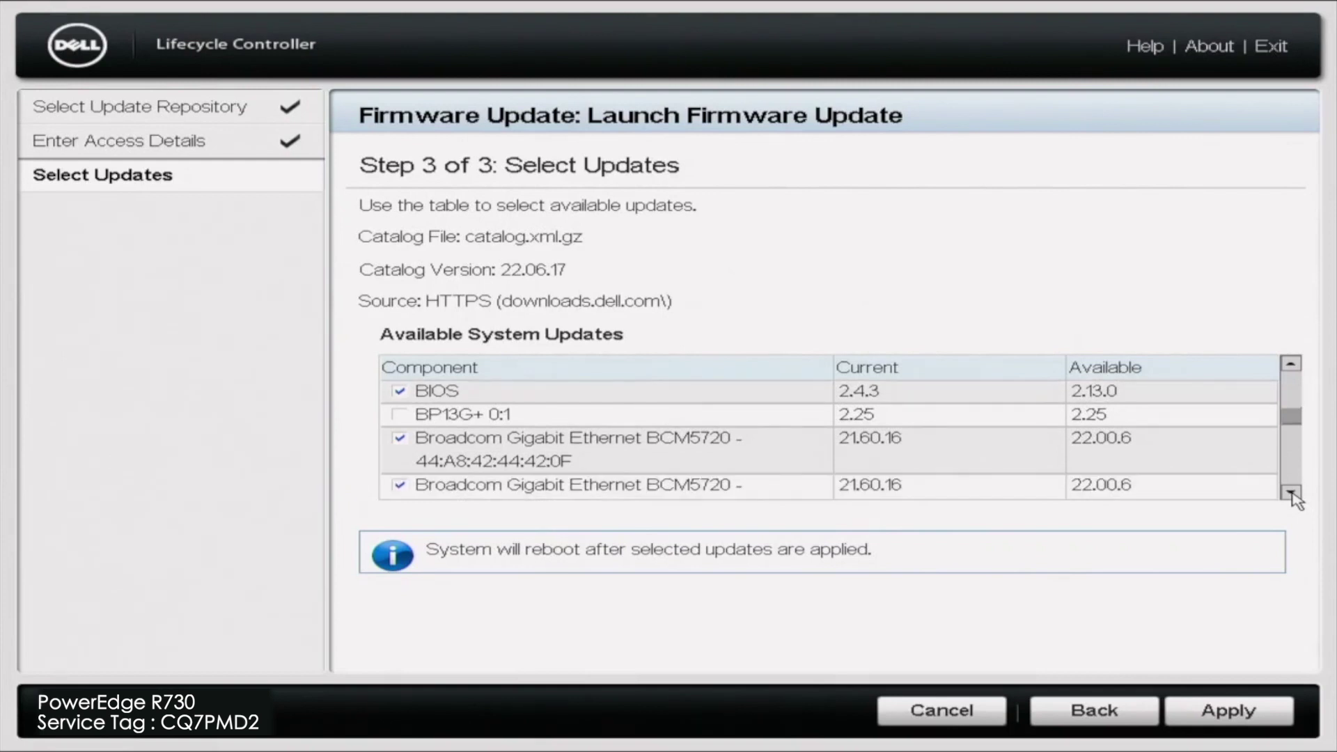
pyautogui.click(1290, 493)
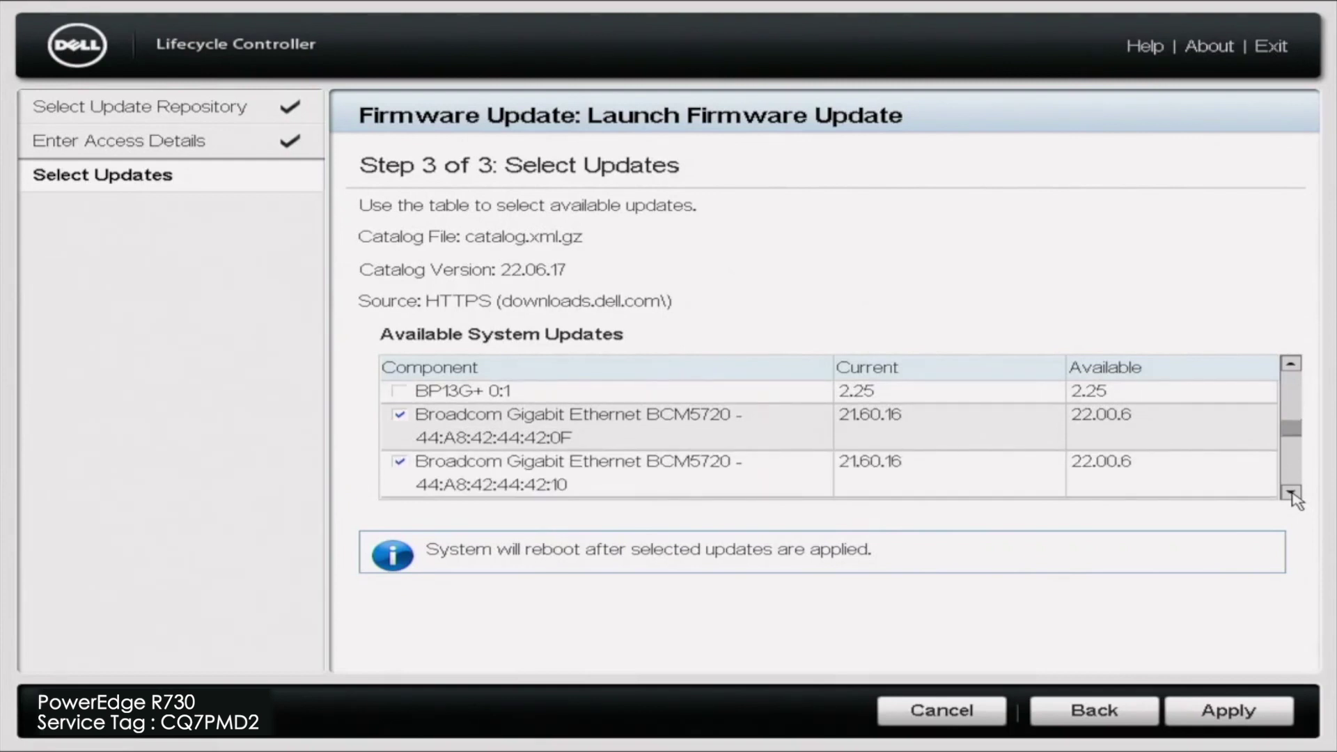
pyautogui.click(1290, 492)
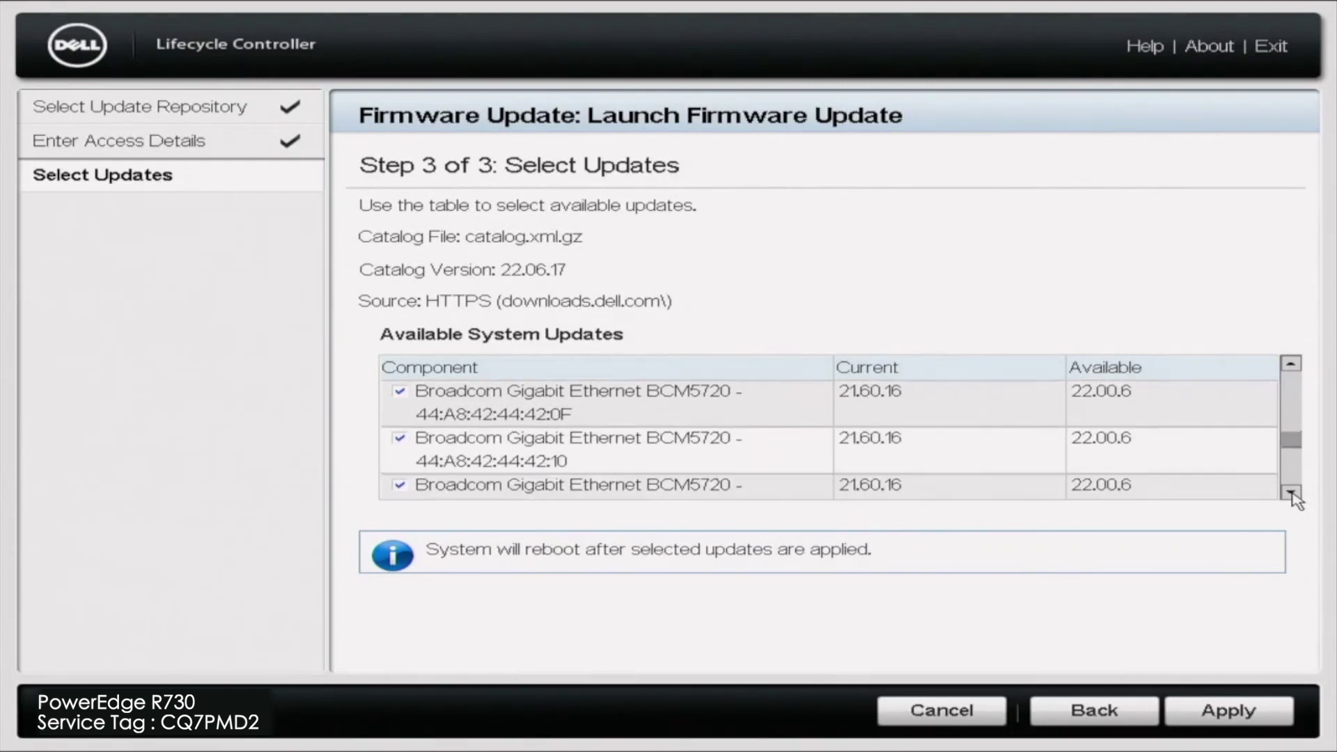
pyautogui.click(1291, 492)
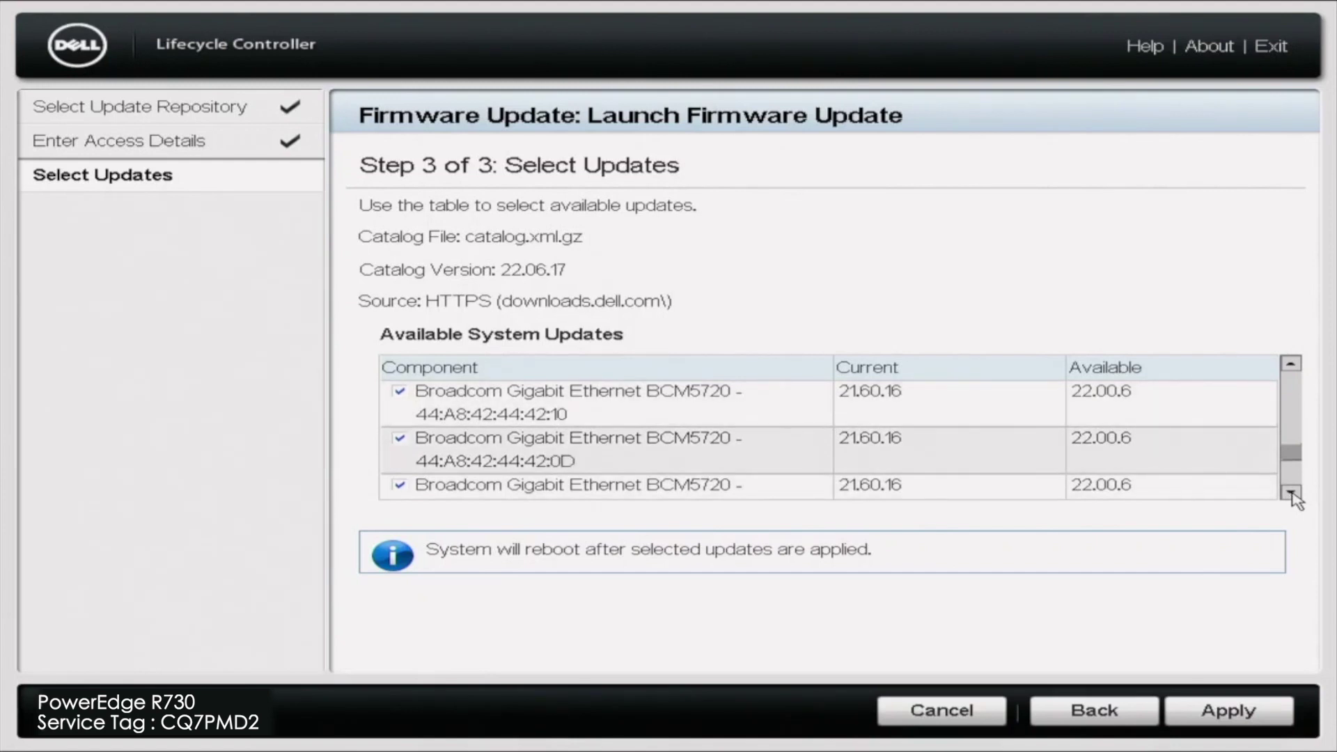
pyautogui.click(1291, 492)
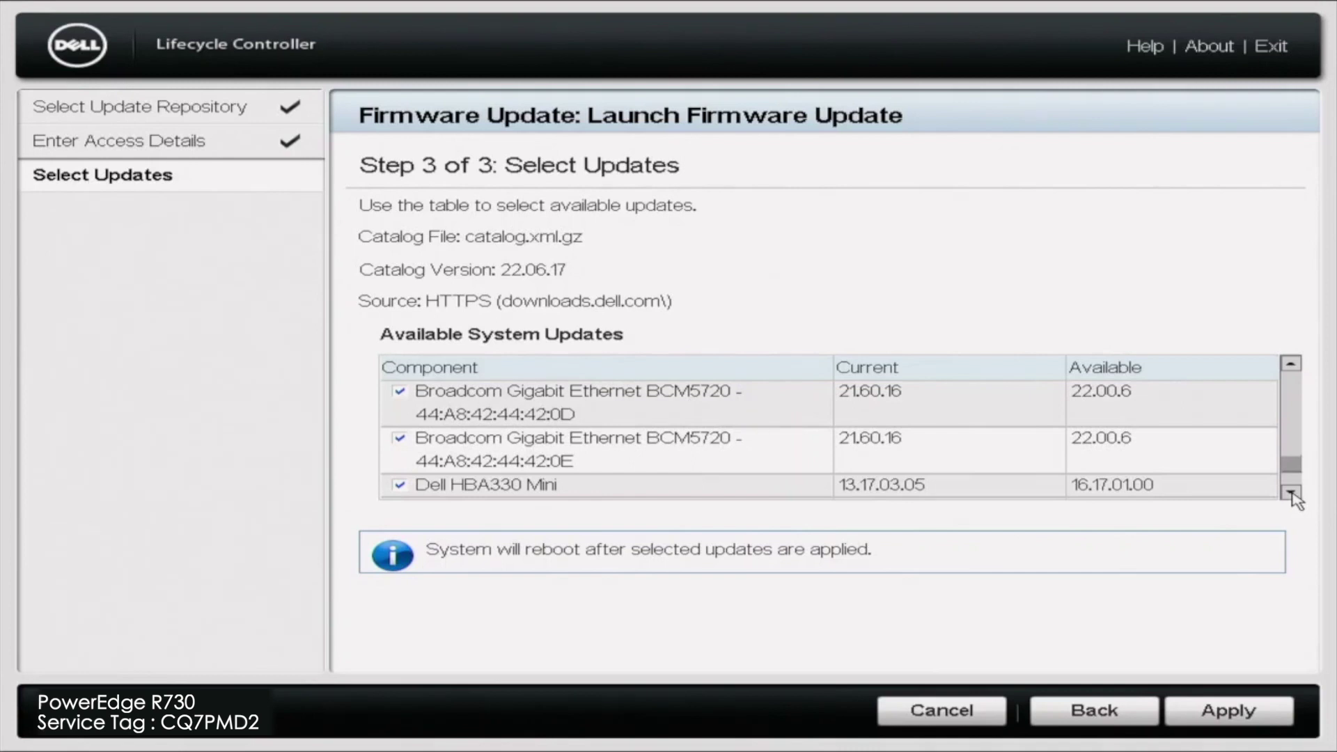
pyautogui.click(1291, 492)
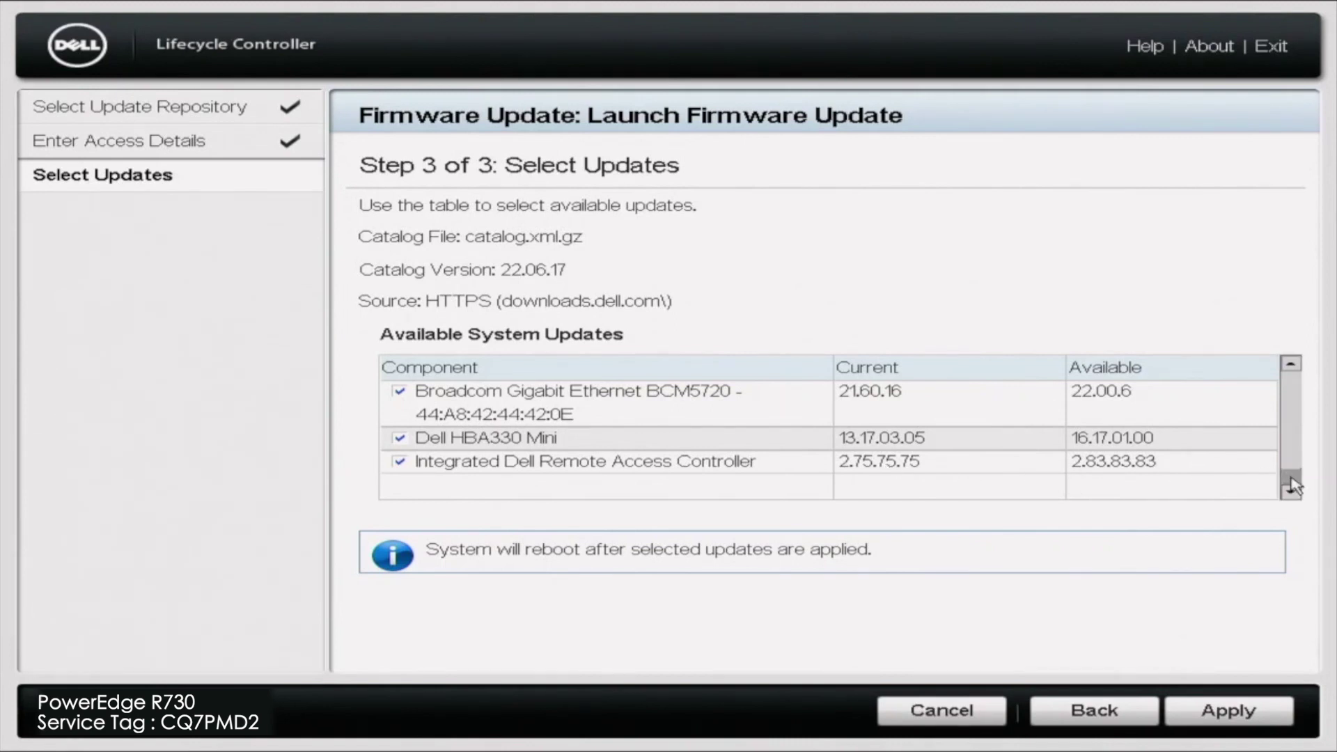
pyautogui.moveTo(1293, 485); pyautogui.dragTo(1293, 382)
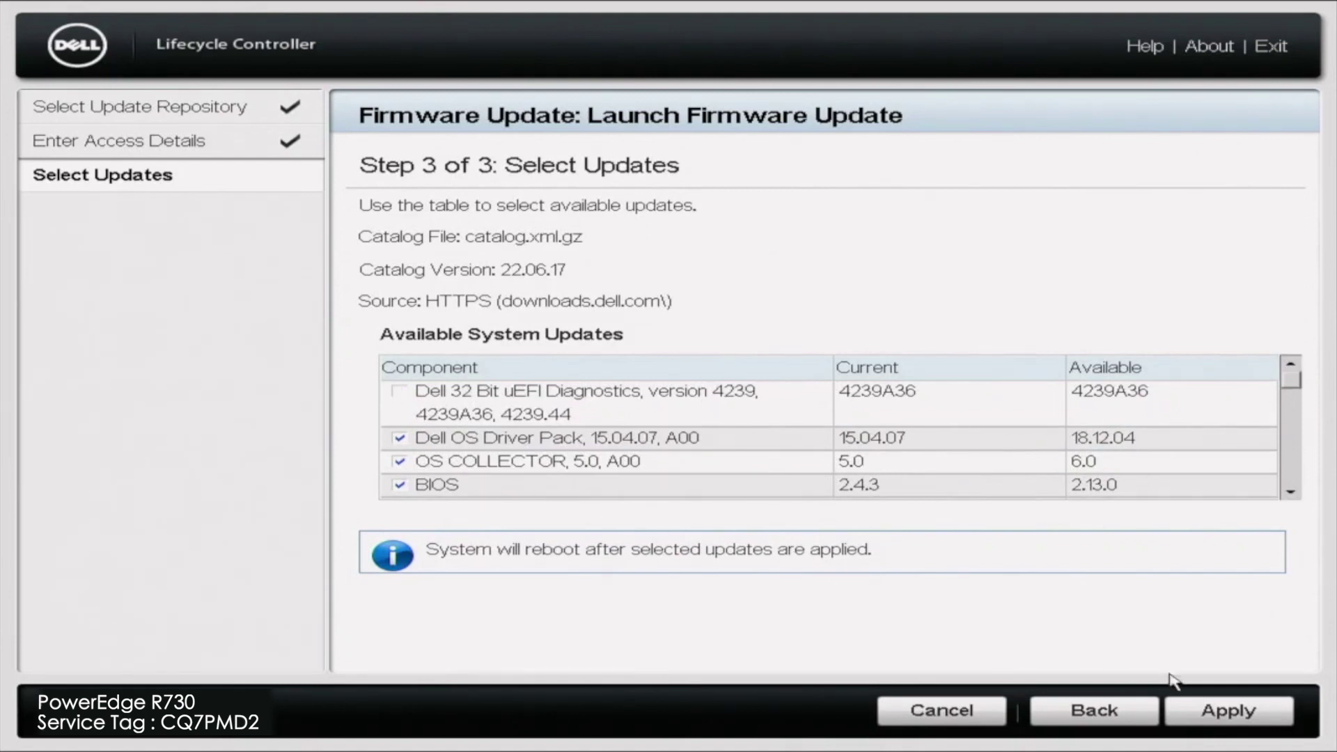
# - Apply the checked Driver Pack, OS Collector and BIOS updates and let the system reboot
pyautogui.click(1210, 717)
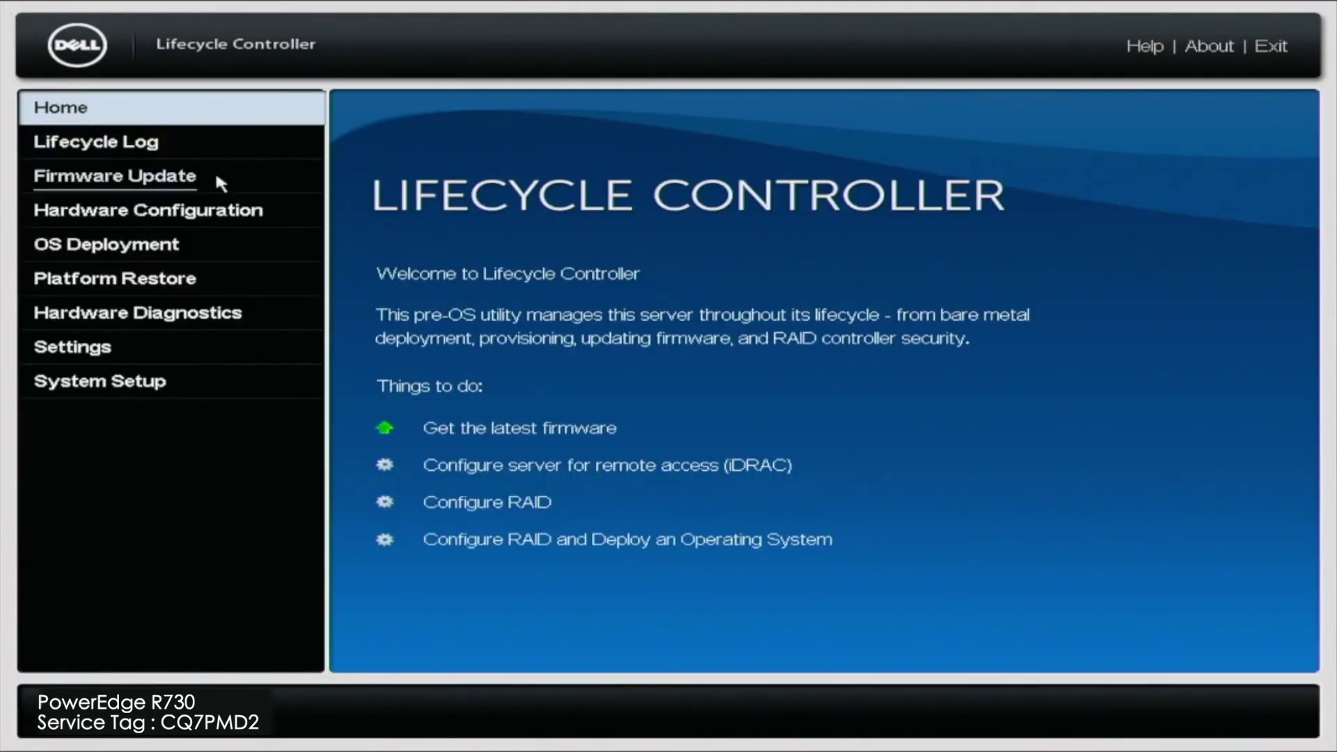
# - Review the current firmware versions list, confirming BIOS 2.13.0, then go back to Firmware Update
pyautogui.click(216, 179)
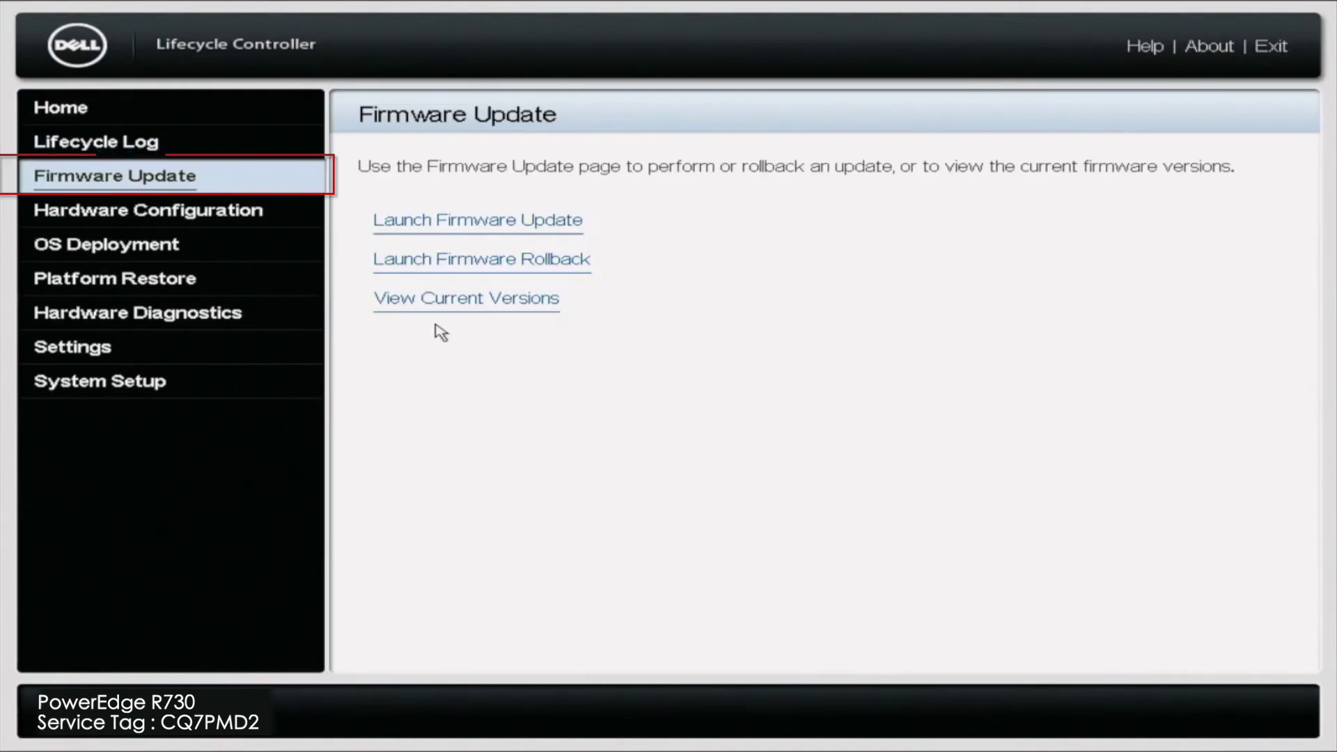
pyautogui.click(460, 306)
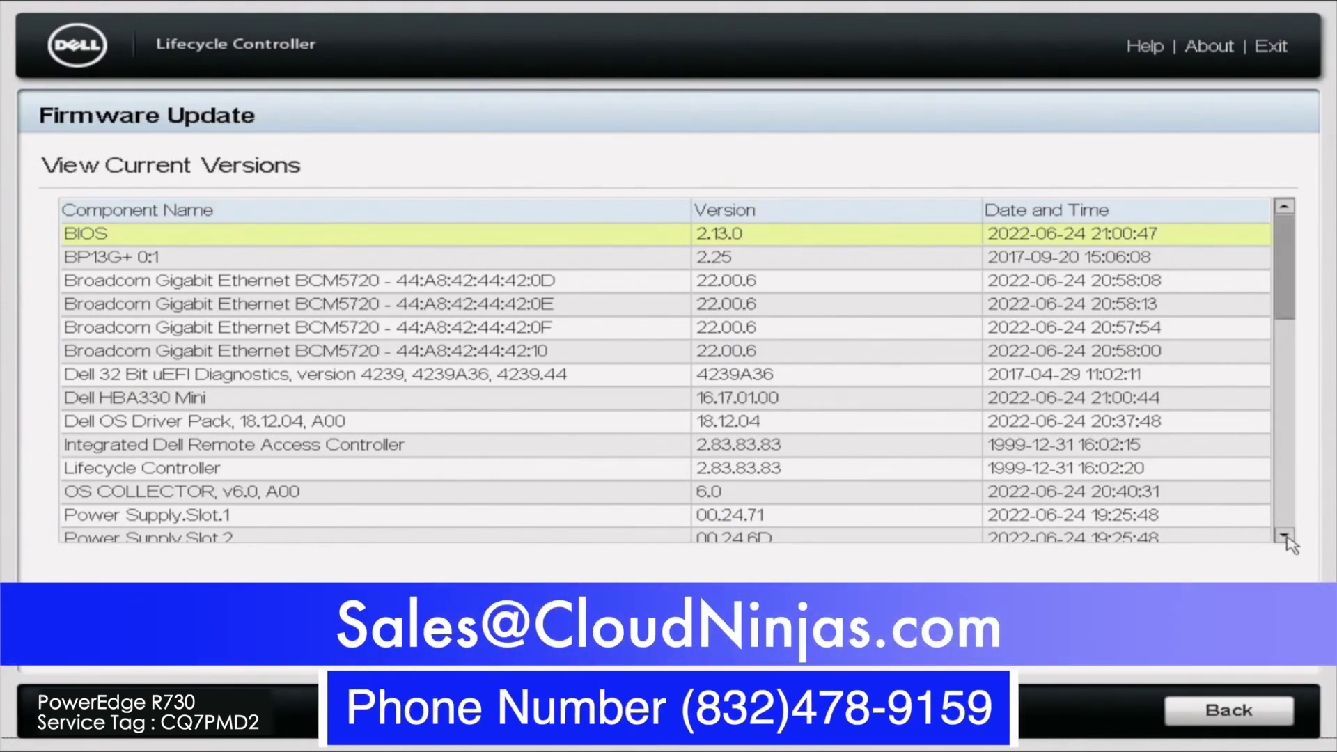
pyautogui.click(1284, 535)
pyautogui.click(1285, 536)
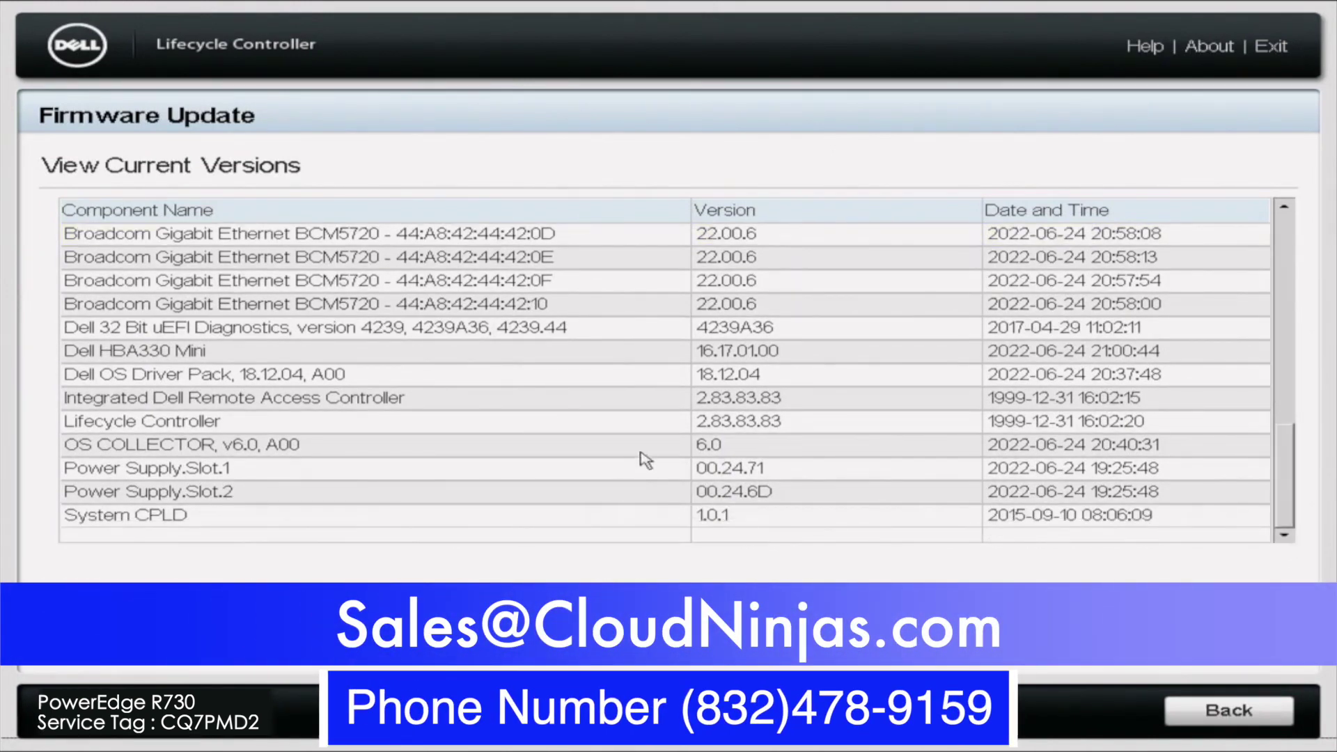
pyautogui.click(651, 423)
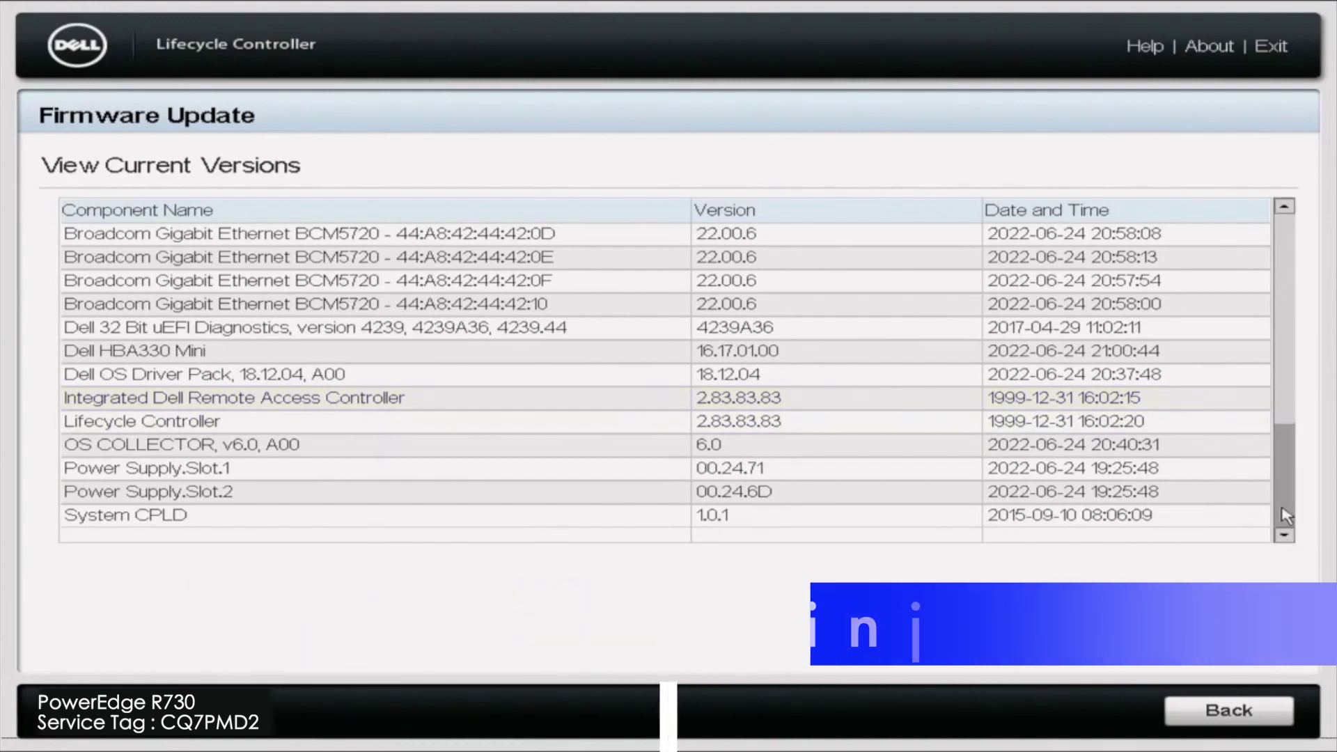
pyautogui.scroll(2, 1044, 487)
pyautogui.click(1247, 703)
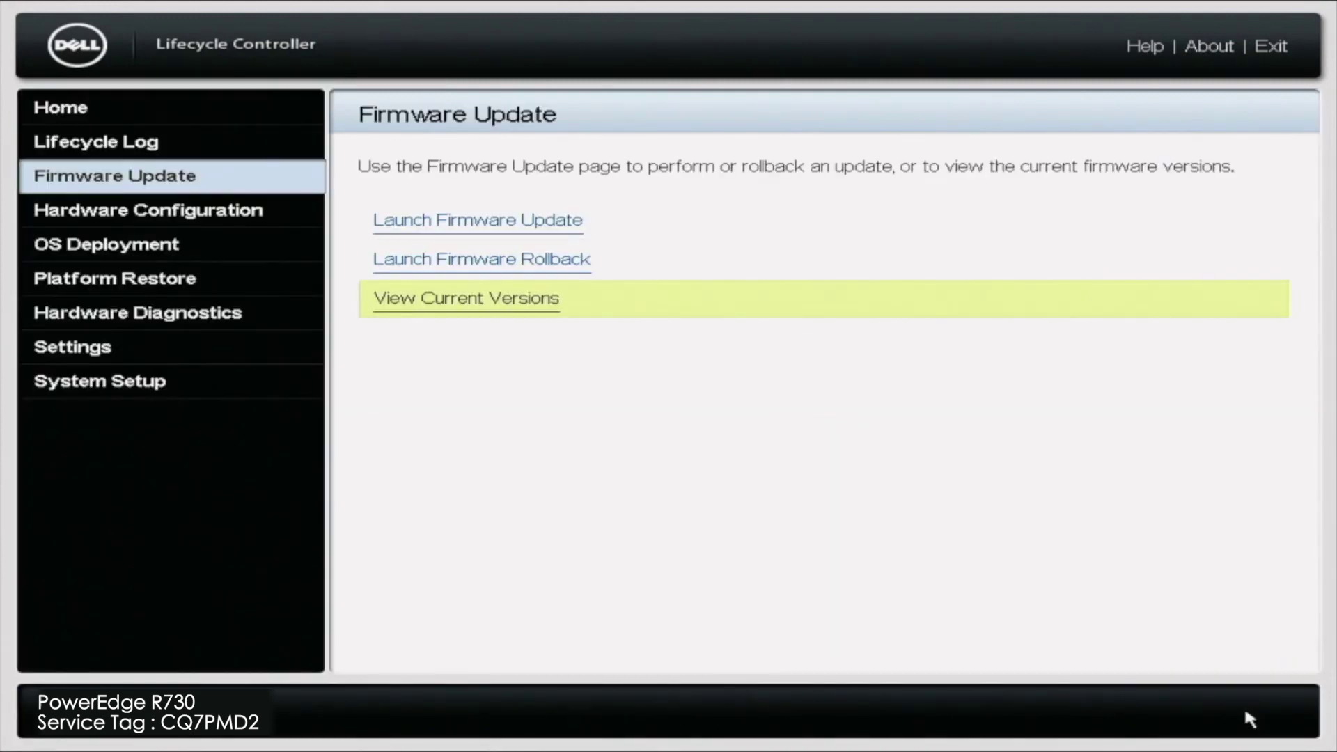